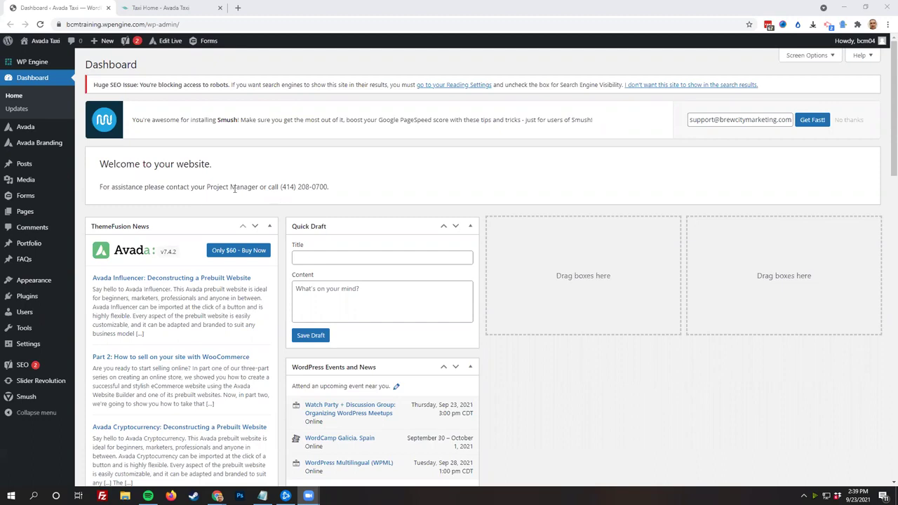
Step: Look over the live Taxi Home page from the header navigation to the footer
{"action": "mouse_move", "coordinate": [70, 166]}
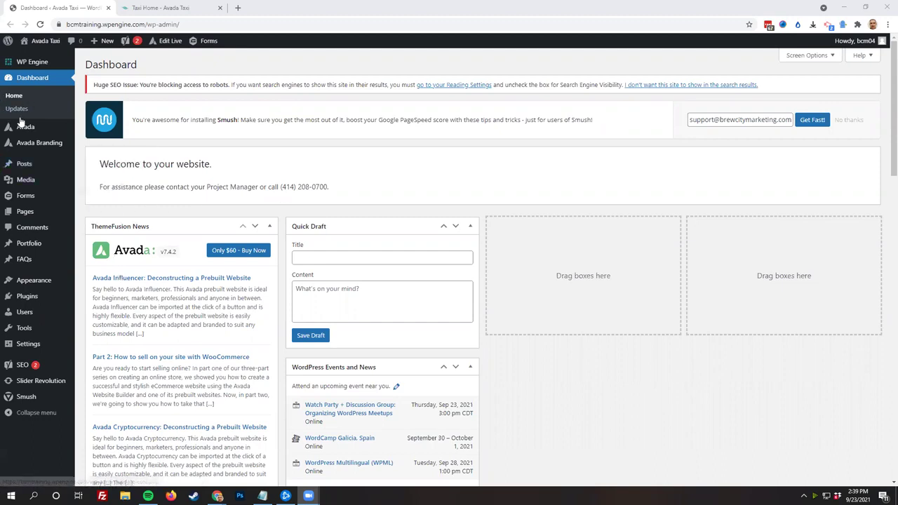
{"action": "left_click", "coordinate": [150, 9]}
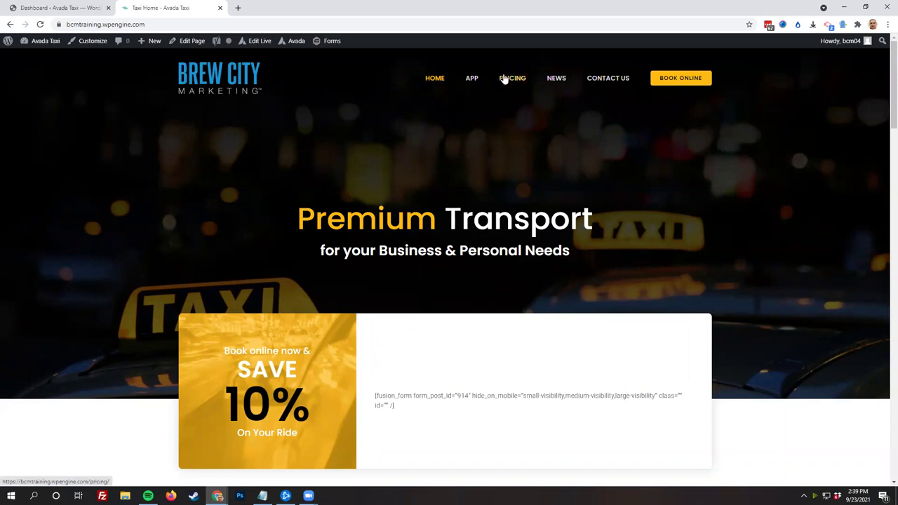
{"action": "scroll", "coordinate": [231, 189], "scroll_direction": "down", "scroll_amount": 15}
{"action": "scroll", "coordinate": [469, 265], "scroll_direction": "down", "scroll_amount": 8}
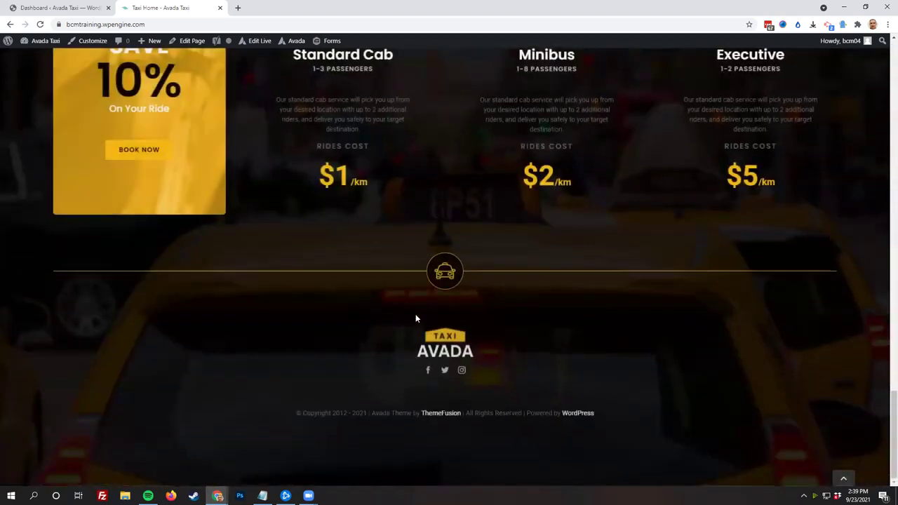
{"action": "scroll", "coordinate": [421, 182], "scroll_direction": "up", "scroll_amount": 3}
{"action": "scroll", "coordinate": [267, 182], "scroll_direction": "down", "scroll_amount": 5}
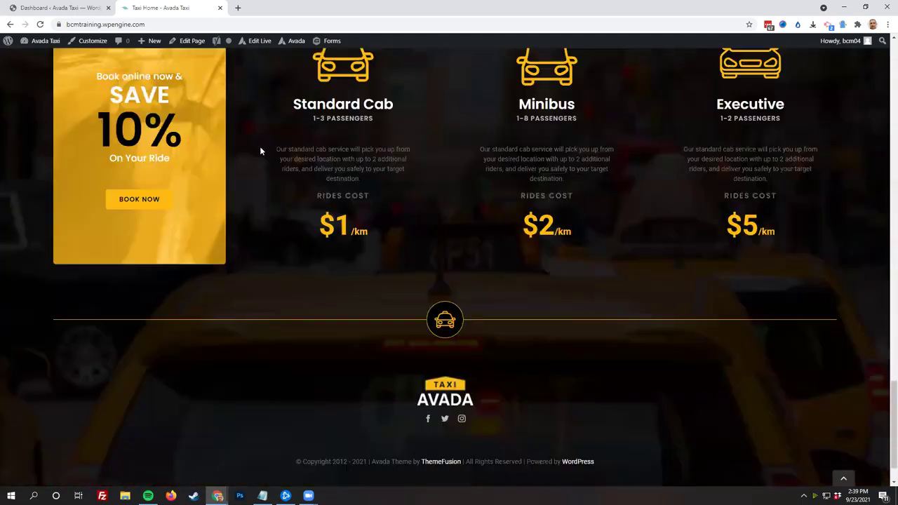
{"action": "scroll", "coordinate": [421, 350], "scroll_direction": "up", "scroll_amount": 5}
{"action": "scroll", "coordinate": [220, 234], "scroll_direction": "up", "scroll_amount": 15}
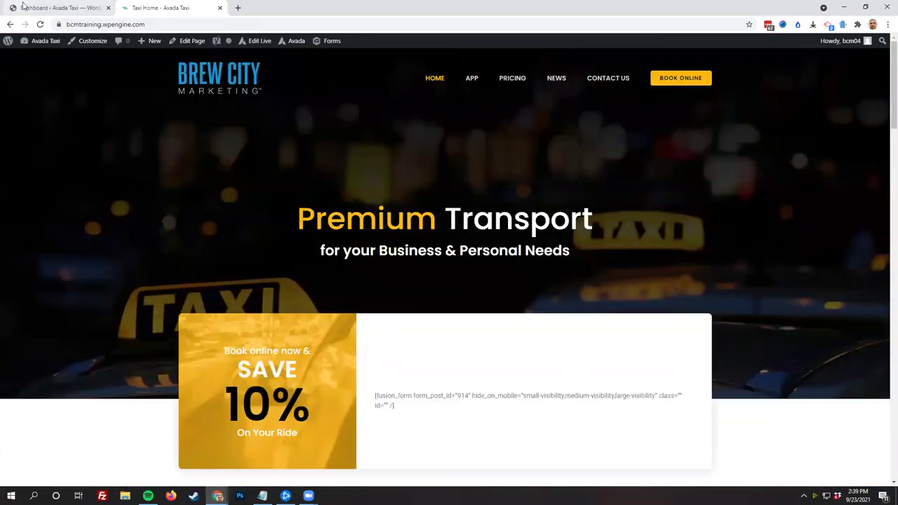
Step: Open the site's menu editor with Taxi Main Menu and compare its items with the live header navigation
{"action": "left_click", "coordinate": [23, 6]}
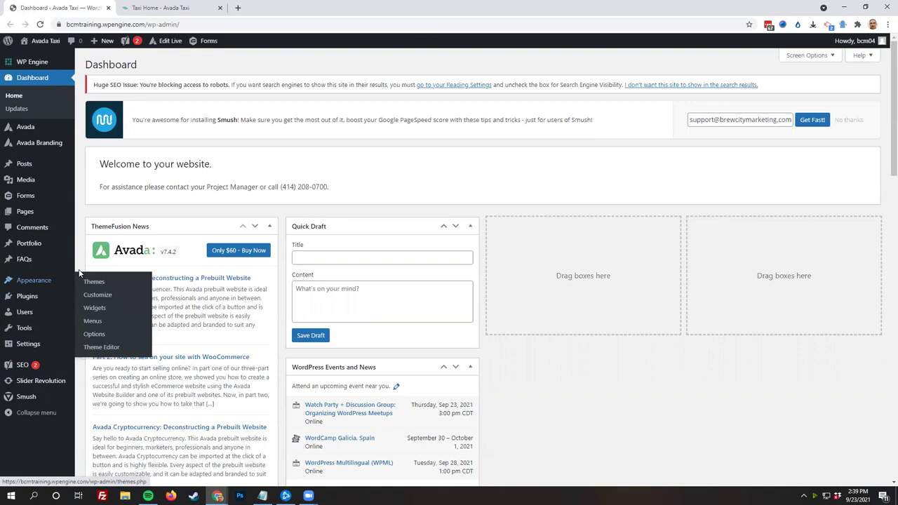
{"action": "mouse_move", "coordinate": [68, 286]}
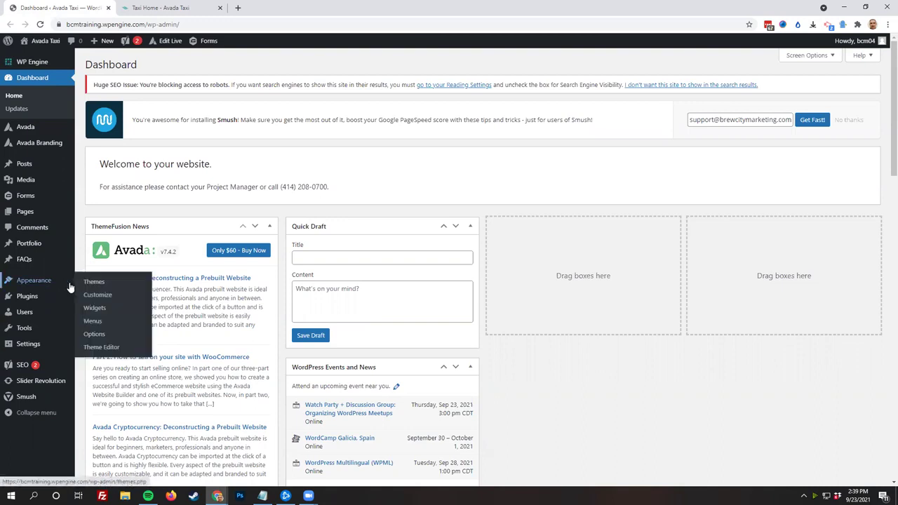
{"action": "left_click", "coordinate": [103, 323]}
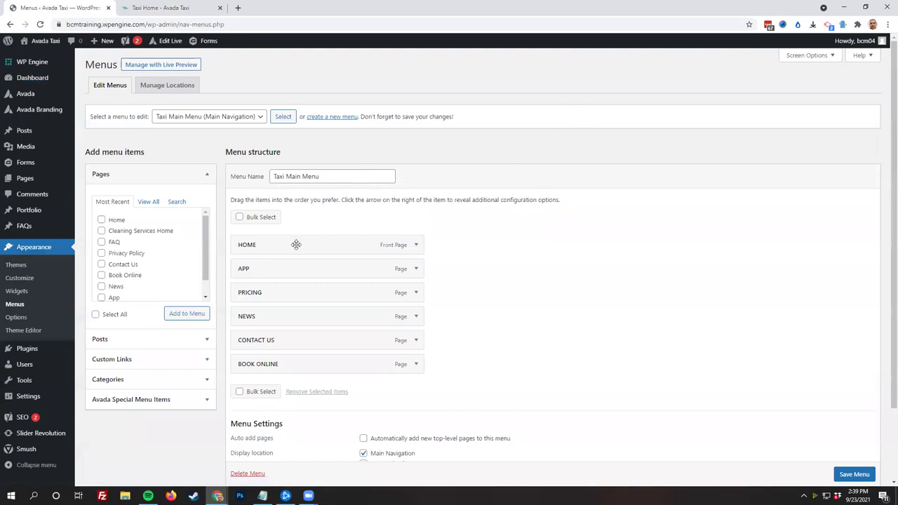
{"action": "scroll", "coordinate": [299, 239], "scroll_direction": "down", "scroll_amount": 1}
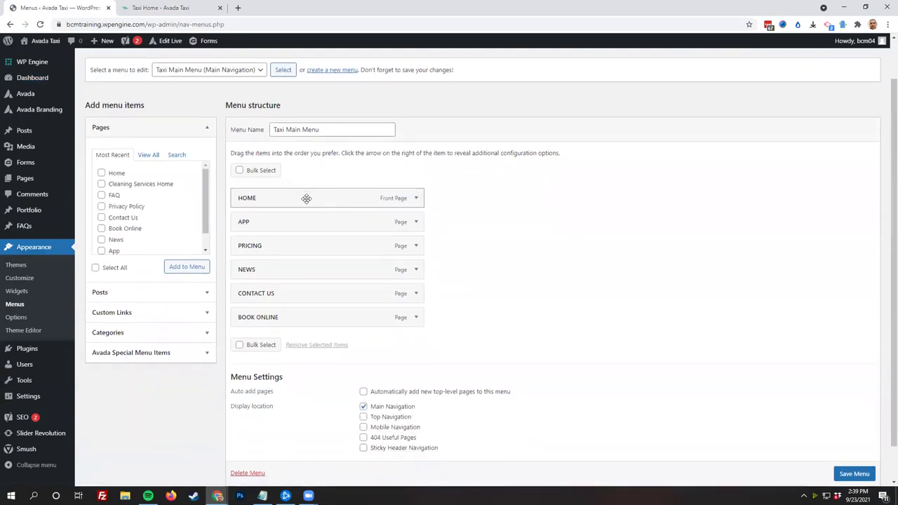
{"action": "left_click", "coordinate": [167, 6]}
{"action": "left_click", "coordinate": [80, 6]}
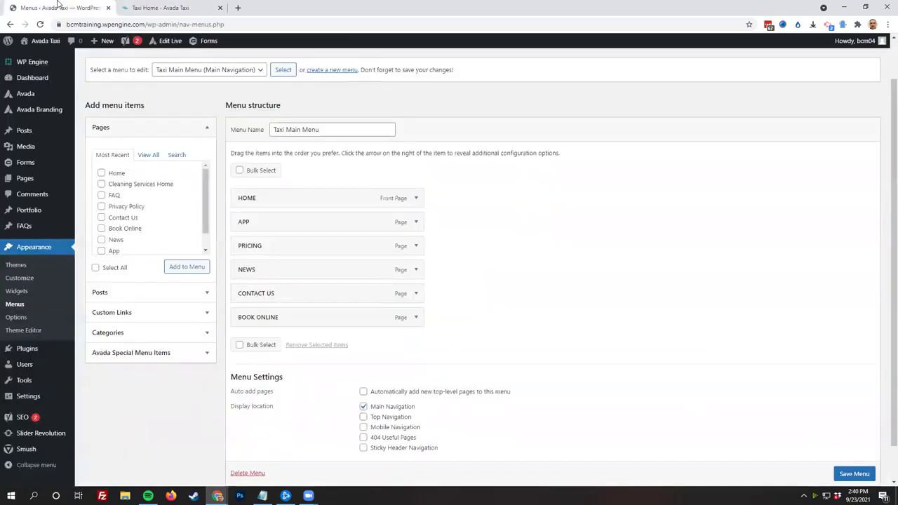
Step: Move PRICING to the first position in Taxi Main Menu, save the menu and check the reloaded live page
{"action": "left_click_drag", "start_coordinate": [292, 221], "coordinate": [284, 195]}
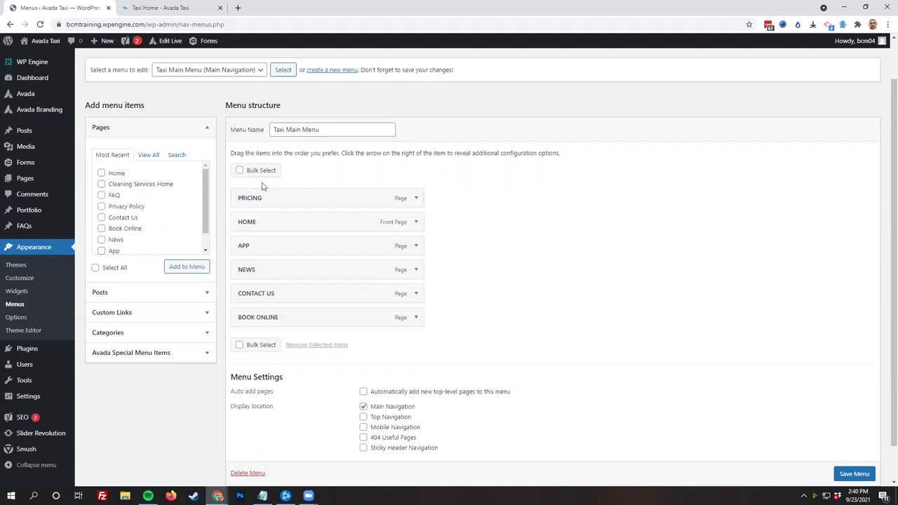
{"action": "left_click", "coordinate": [844, 475]}
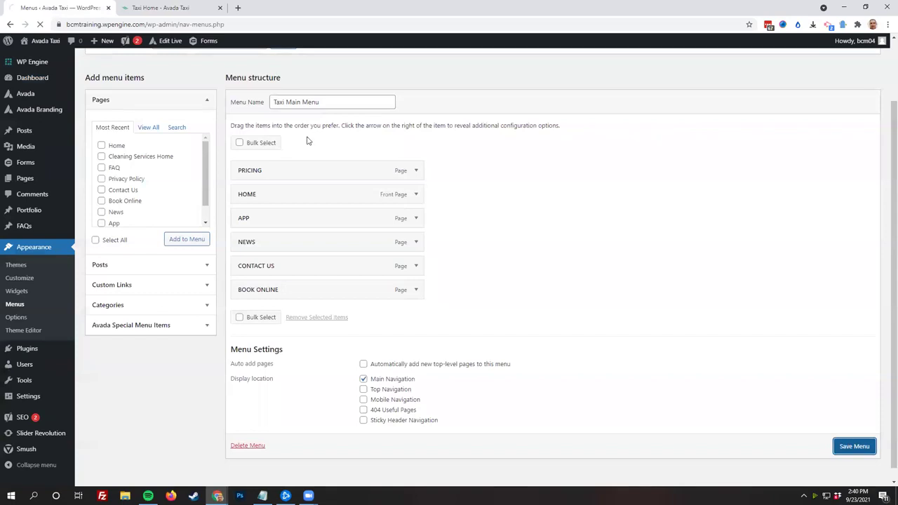
{"action": "left_click", "coordinate": [179, 7]}
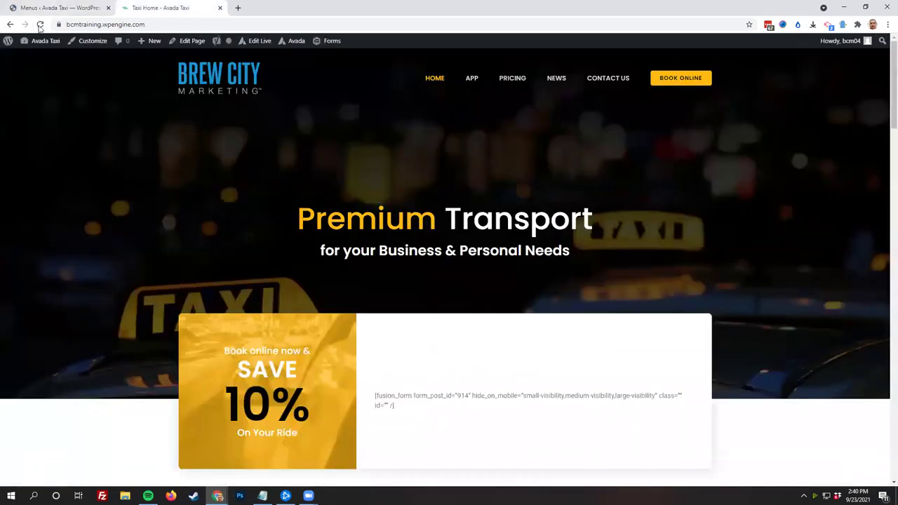
{"action": "left_click", "coordinate": [40, 25]}
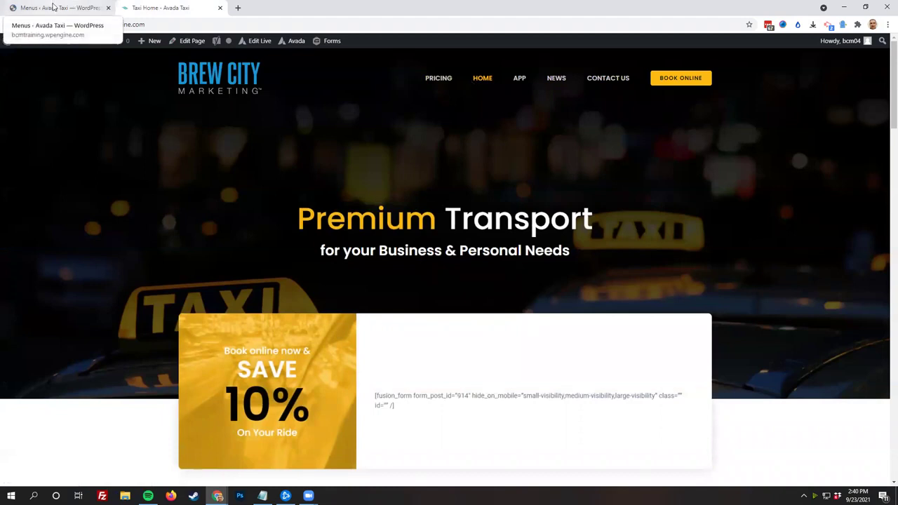
{"action": "left_click", "coordinate": [53, 7]}
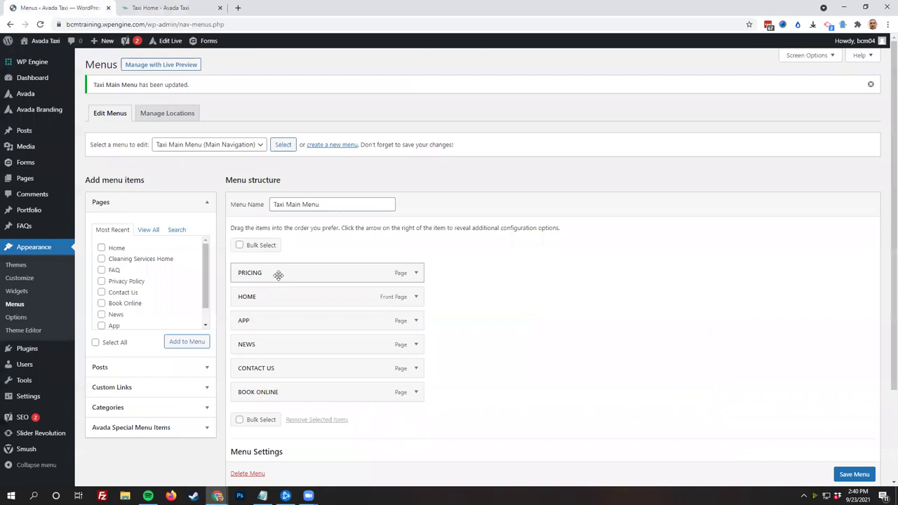
Step: Move PRICING directly below HOME in Taxi Main Menu and save the menu
{"action": "left_click_drag", "start_coordinate": [279, 276], "coordinate": [281, 300]}
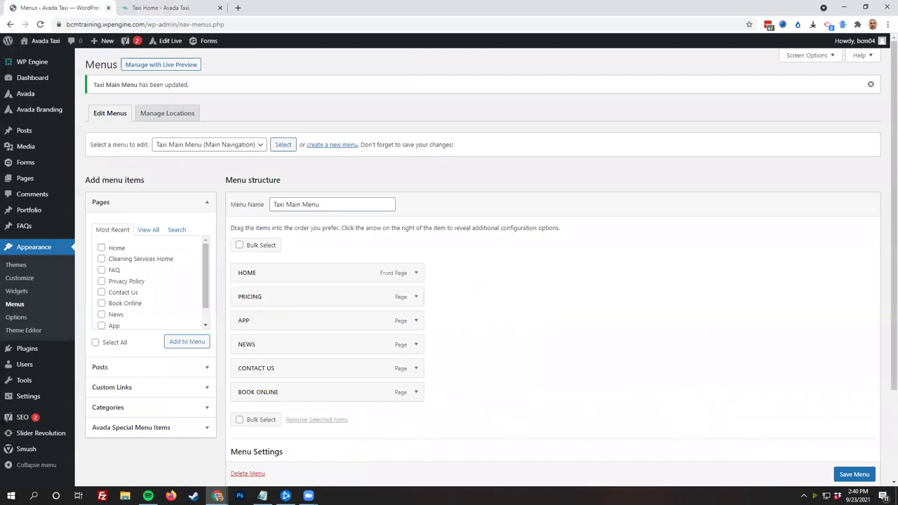
{"action": "left_click", "coordinate": [853, 474]}
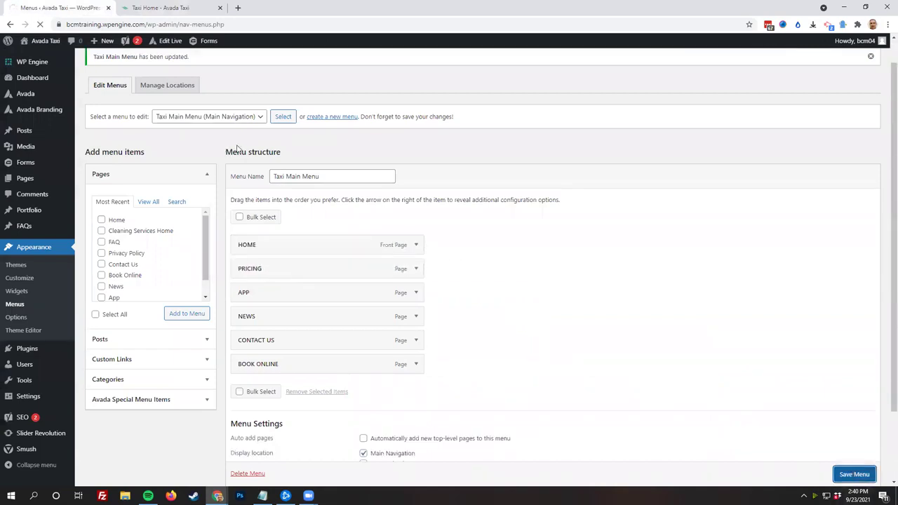
{"action": "left_click", "coordinate": [200, 7]}
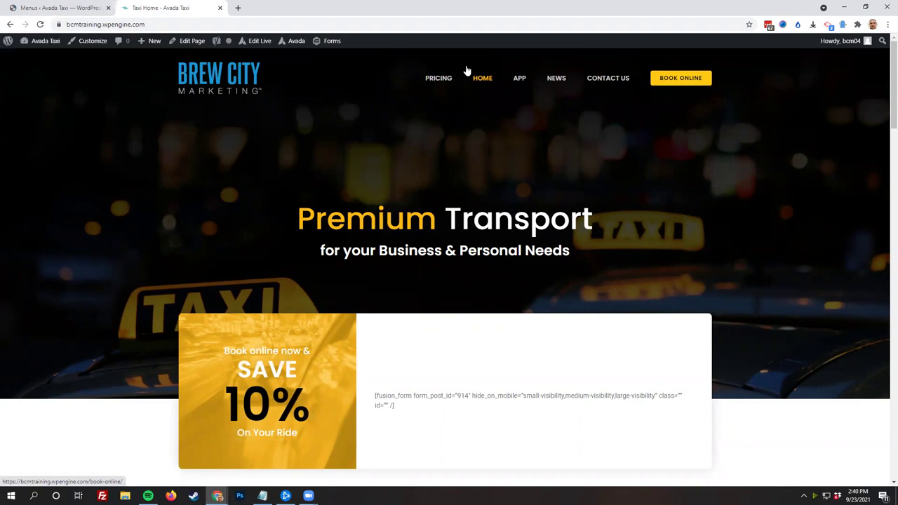
Step: Open the Avada menu options of the BOOK ONLINE item and choose Button Small as its first level style
{"action": "left_click", "coordinate": [83, 8]}
{"action": "scroll", "coordinate": [455, 281], "scroll_direction": "down", "scroll_amount": 2}
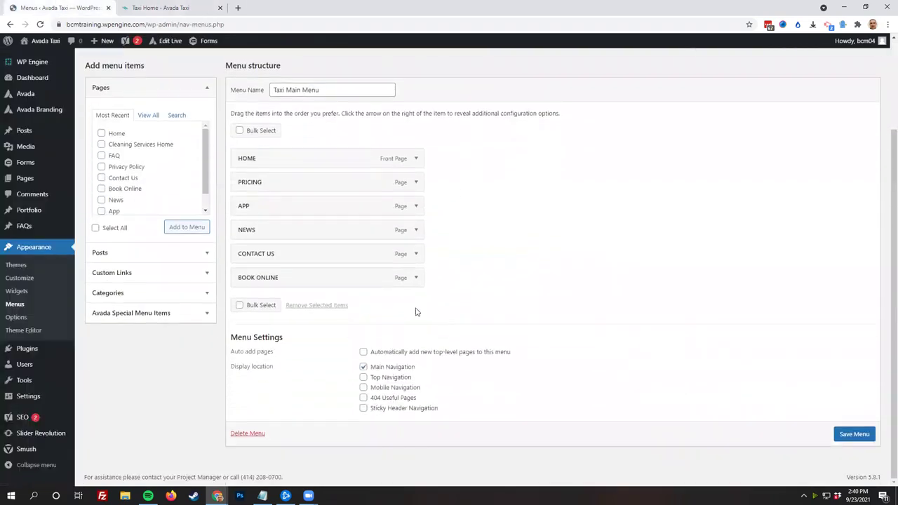
{"action": "left_click", "coordinate": [417, 279]}
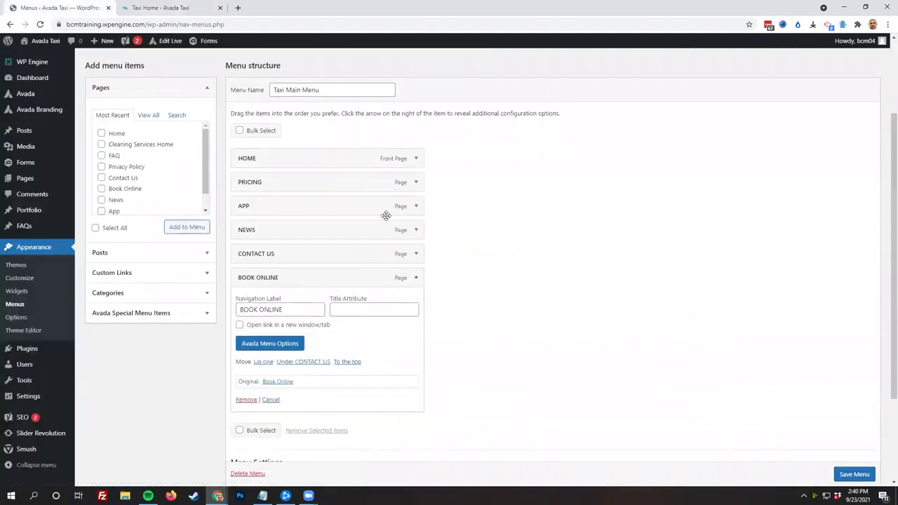
{"action": "left_click", "coordinate": [246, 347]}
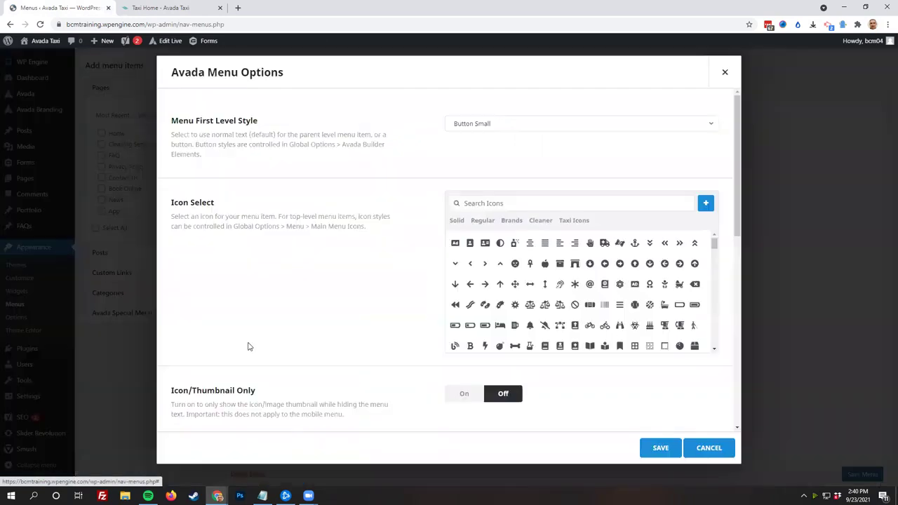
{"action": "left_click", "coordinate": [486, 125]}
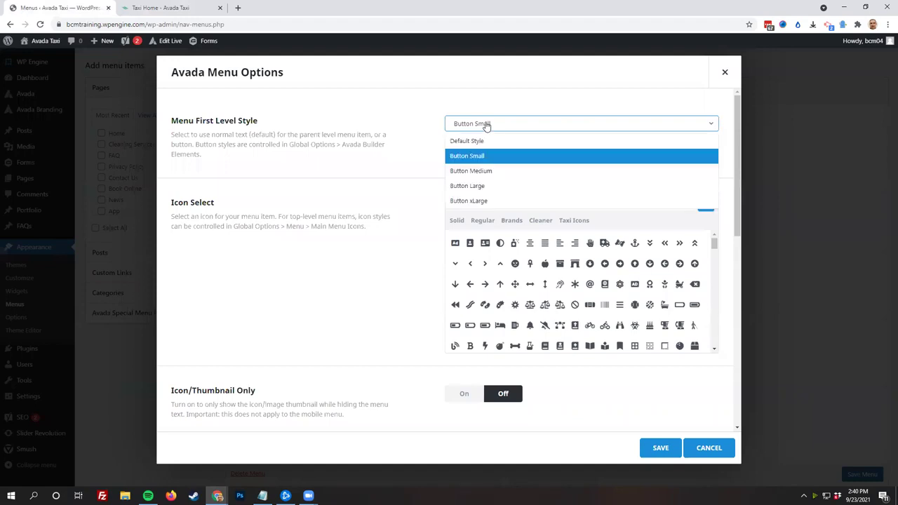
{"action": "left_click", "coordinate": [460, 158]}
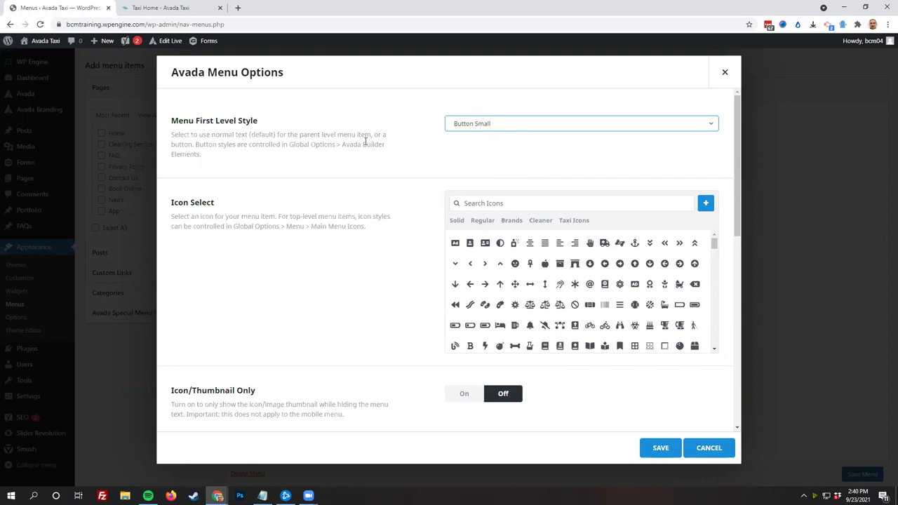
{"action": "left_click", "coordinate": [165, 8]}
{"action": "left_click", "coordinate": [63, 5]}
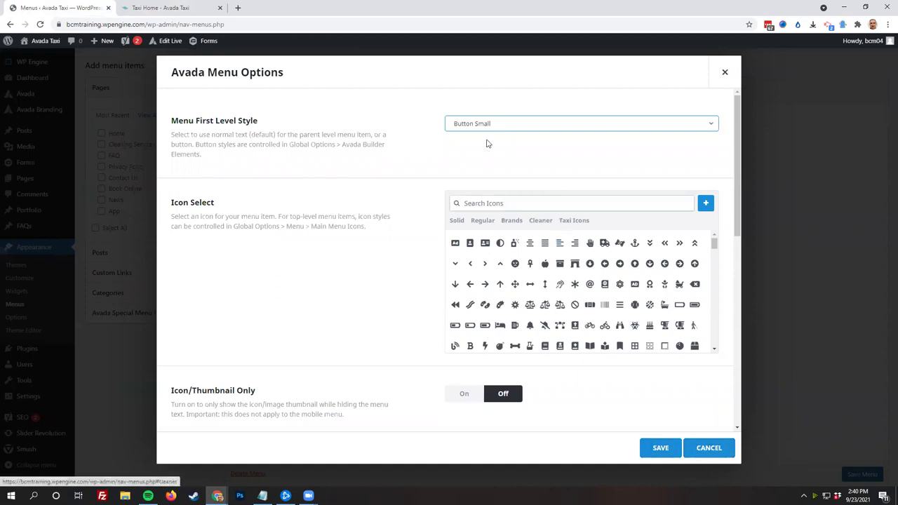
Step: Assign the circled right-arrow icon to BOOK ONLINE, save the options and menu, and check the reloaded live page
{"action": "left_click", "coordinate": [544, 265]}
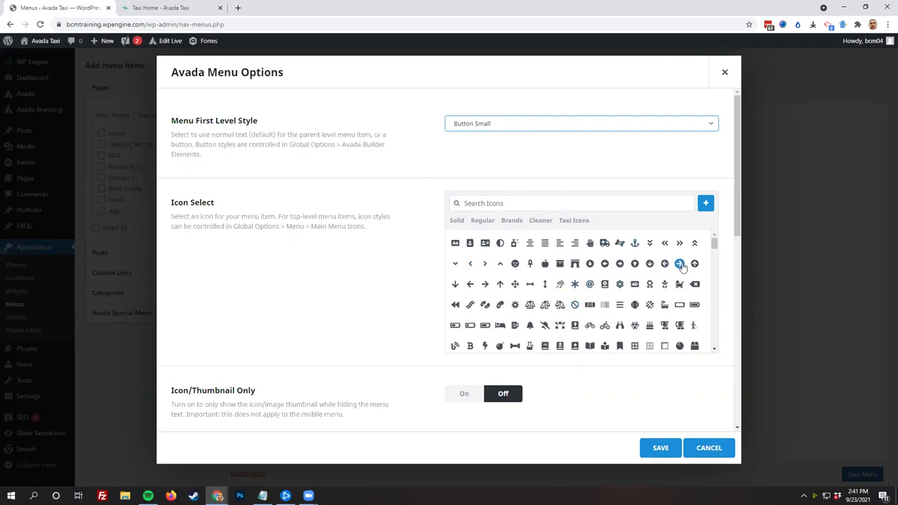
{"action": "left_click", "coordinate": [670, 449]}
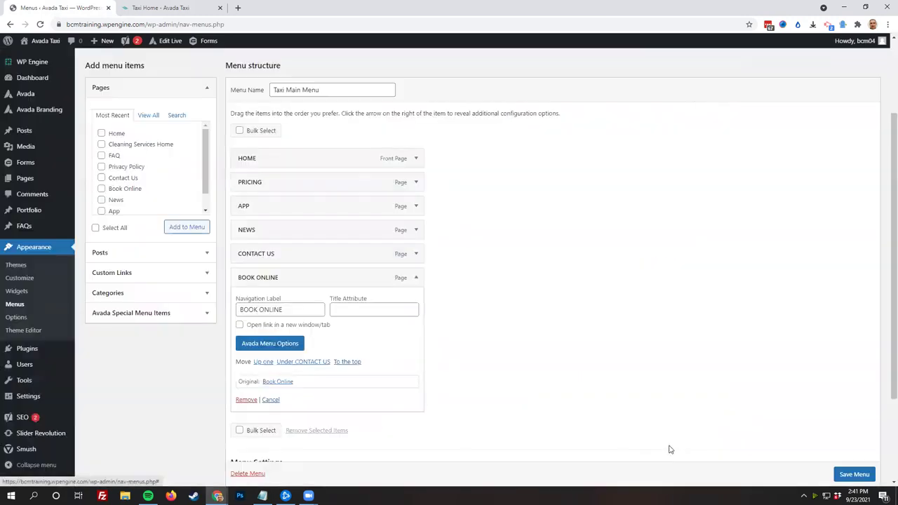
{"action": "left_click", "coordinate": [852, 476]}
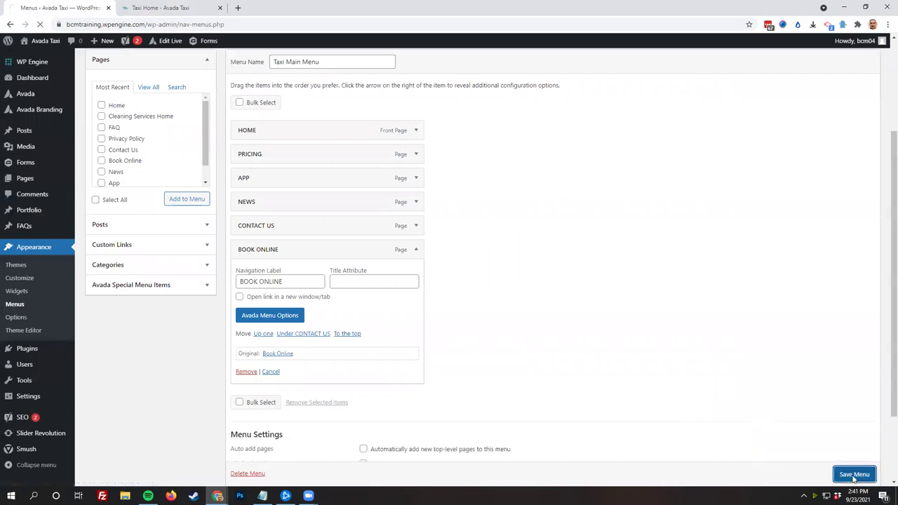
{"action": "left_click", "coordinate": [143, 7]}
{"action": "left_click", "coordinate": [40, 24]}
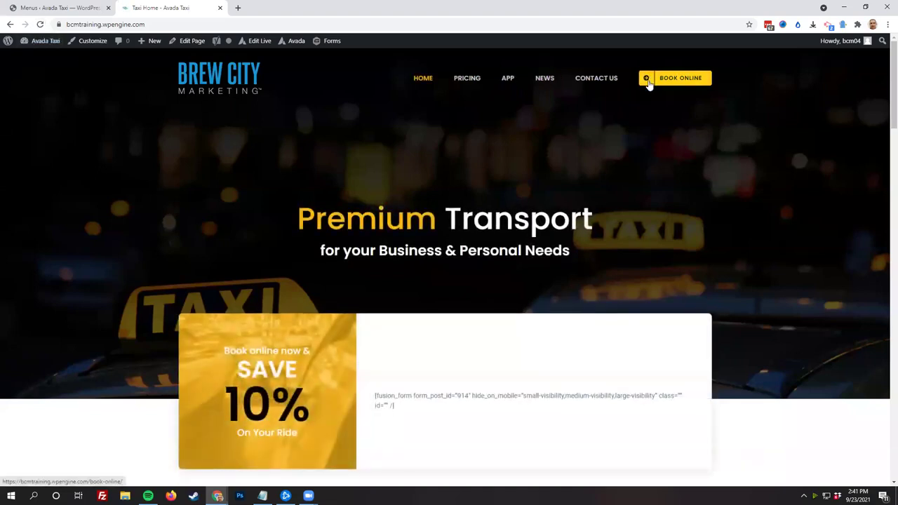
Step: Look through the pages and posts available to add to Taxi Main Menu
{"action": "left_click", "coordinate": [67, 6]}
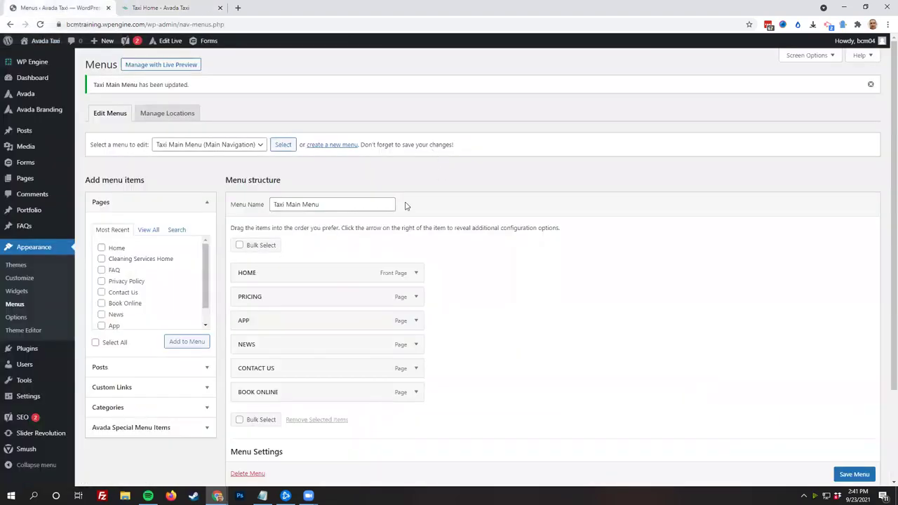
{"action": "left_click", "coordinate": [148, 232]}
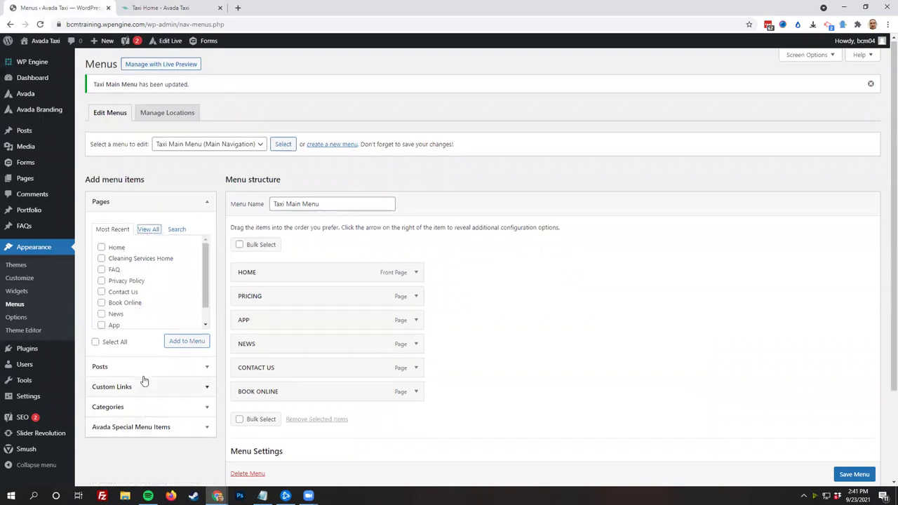
{"action": "scroll", "coordinate": [143, 371], "scroll_direction": "down", "scroll_amount": 2}
{"action": "left_click", "coordinate": [207, 274]}
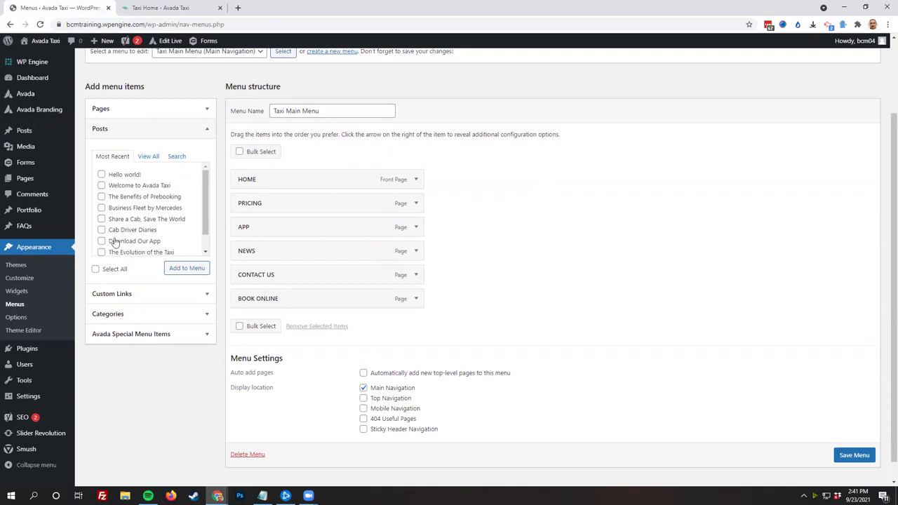
{"action": "left_click", "coordinate": [137, 109]}
{"action": "scroll", "coordinate": [103, 165], "scroll_direction": "down", "scroll_amount": 2}
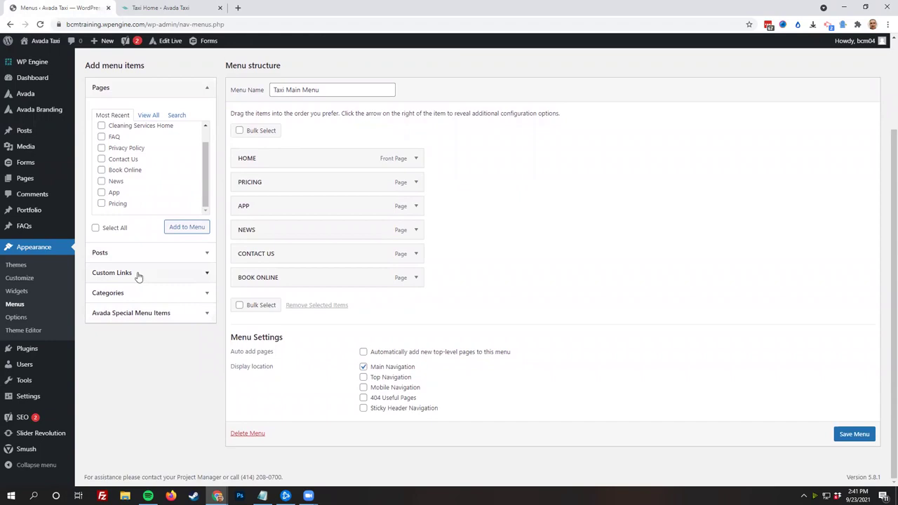
Step: Add a custom link to Taxi Main Menu with the URL google.com and the link text Google
{"action": "left_click", "coordinate": [139, 273]}
{"action": "left_click", "coordinate": [172, 156]}
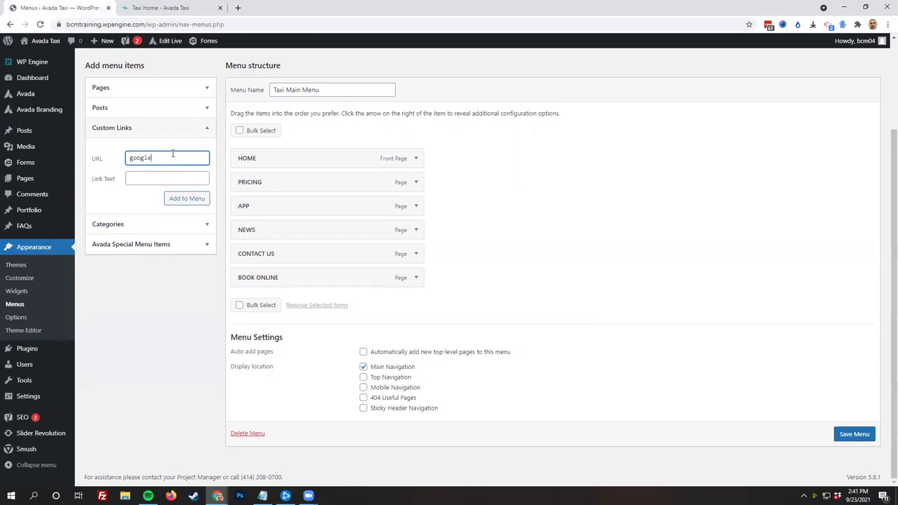
{"action": "key", "text": "Tab"}
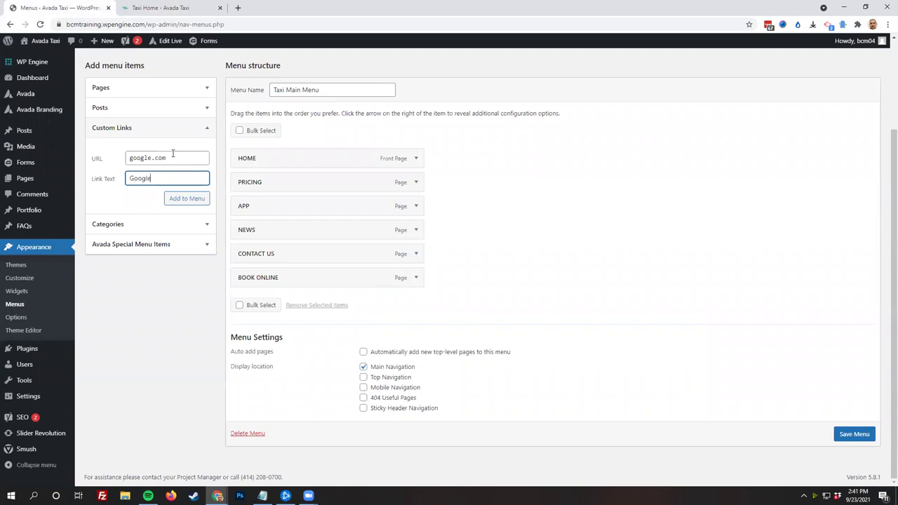
{"action": "type", "text": "Google"}
{"action": "left_click", "coordinate": [181, 200]}
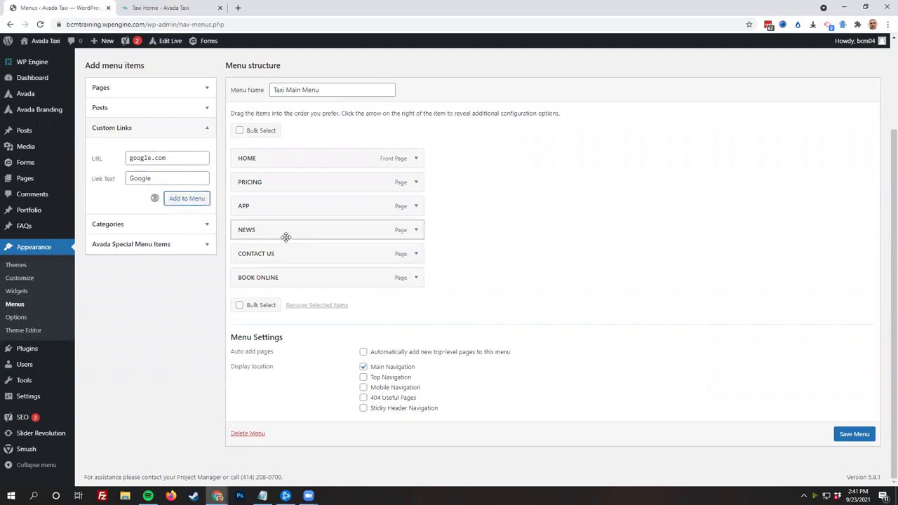
Step: Expand the Google custom link in Taxi Main Menu and set it to open in a new window/tab
{"action": "left_click", "coordinate": [416, 301]}
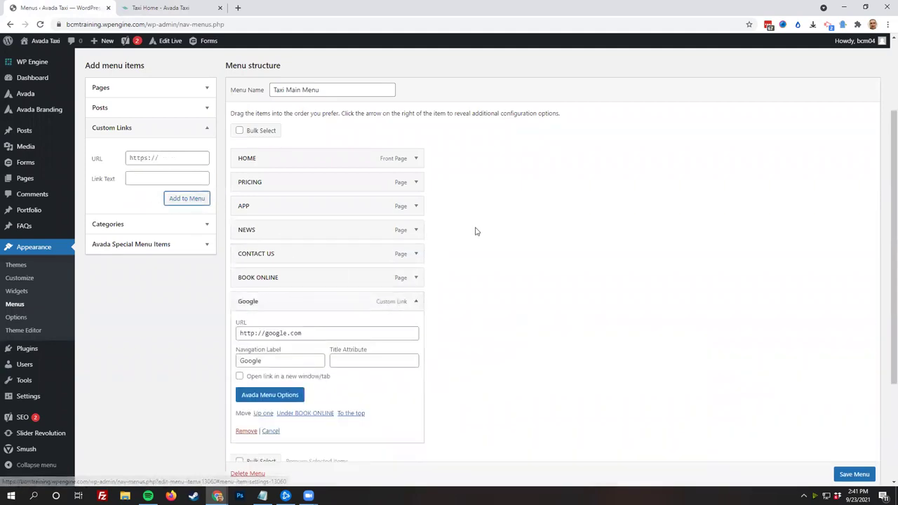
{"action": "scroll", "coordinate": [466, 236], "scroll_direction": "down", "scroll_amount": 1}
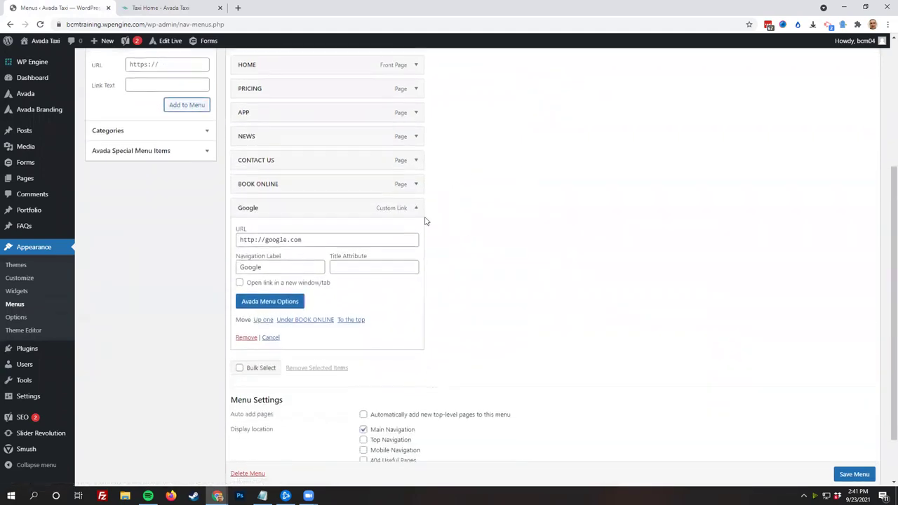
{"action": "left_click", "coordinate": [240, 283]}
{"action": "scroll", "coordinate": [381, 282], "scroll_direction": "up", "scroll_amount": 3}
{"action": "scroll", "coordinate": [380, 282], "scroll_direction": "down", "scroll_amount": 2}
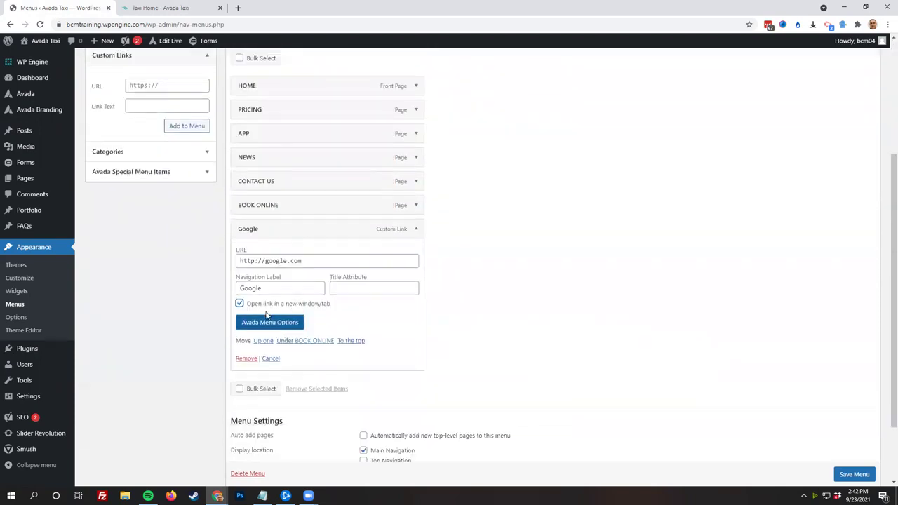
{"action": "left_click_drag", "start_coordinate": [335, 306], "coordinate": [247, 302]}
Step: Inspect the Link Target setting among the advanced menu properties in Screen Options, and collapse the Google menu item
{"action": "scroll", "coordinate": [761, 224], "scroll_direction": "up", "scroll_amount": 3}
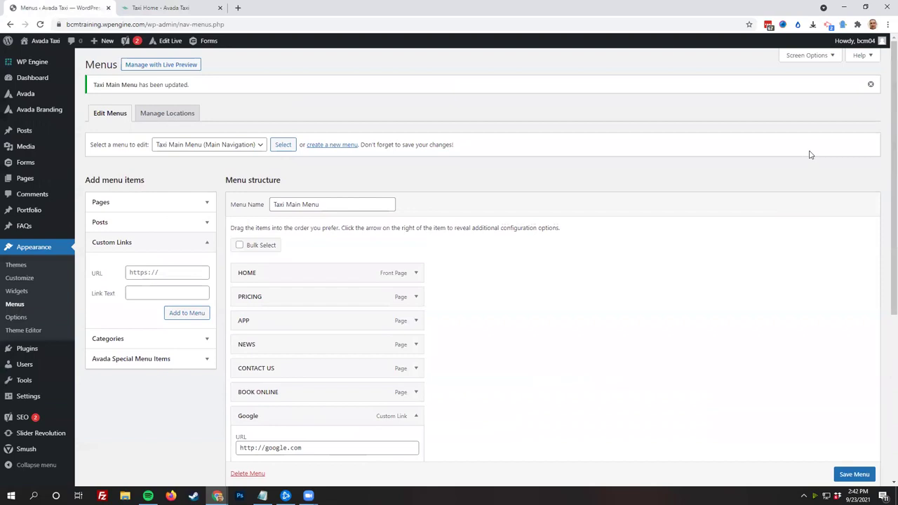
{"action": "left_click", "coordinate": [811, 57]}
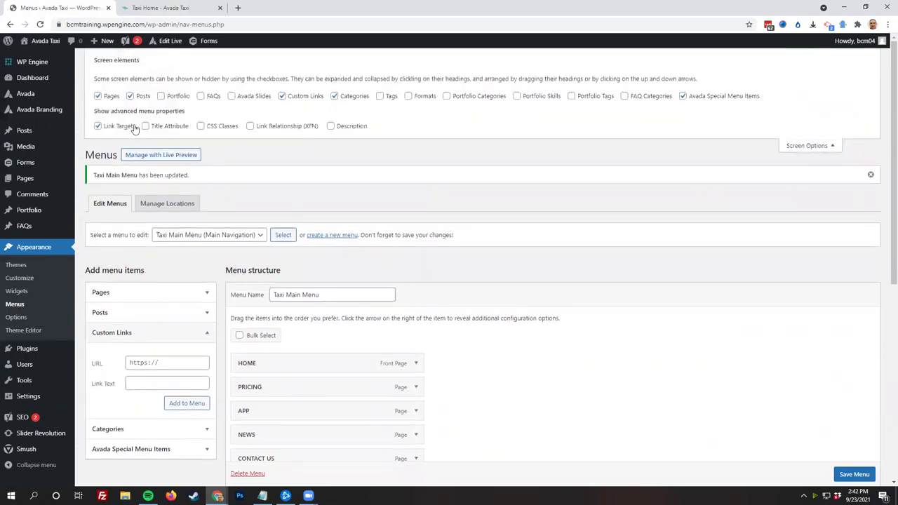
{"action": "left_click_drag", "start_coordinate": [135, 128], "coordinate": [102, 132]}
{"action": "left_click", "coordinate": [807, 145]}
{"action": "scroll", "coordinate": [351, 331], "scroll_direction": "down", "scroll_amount": 2}
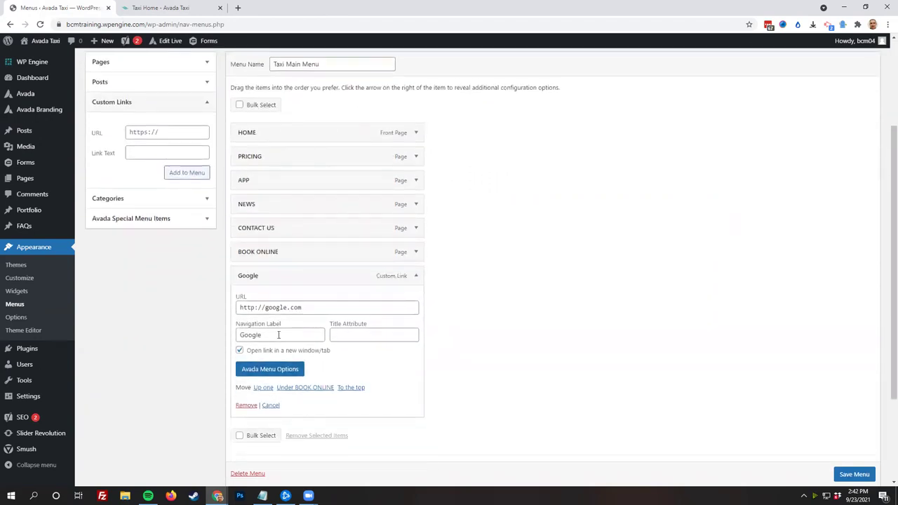
{"action": "left_click", "coordinate": [416, 276]}
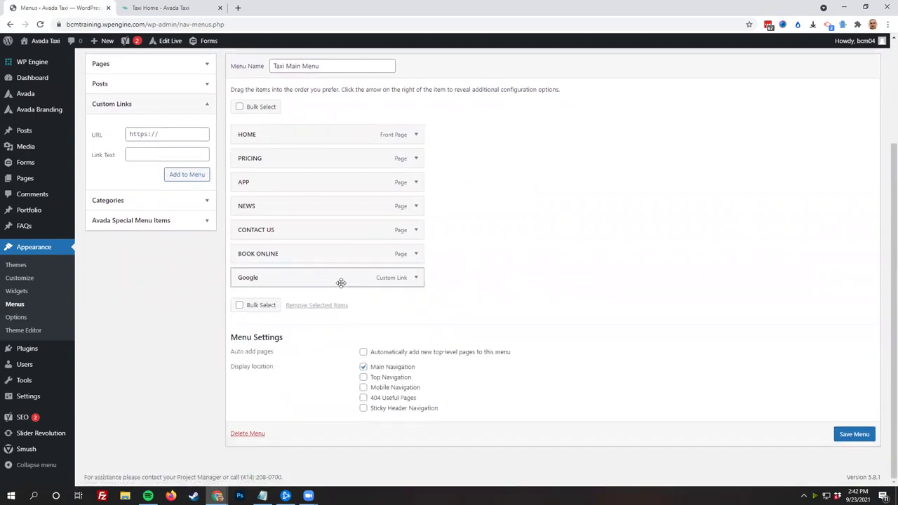
Step: Change the navigation label of the NEWS item to PAGE TITLE and save the menu
{"action": "left_click", "coordinate": [416, 208]}
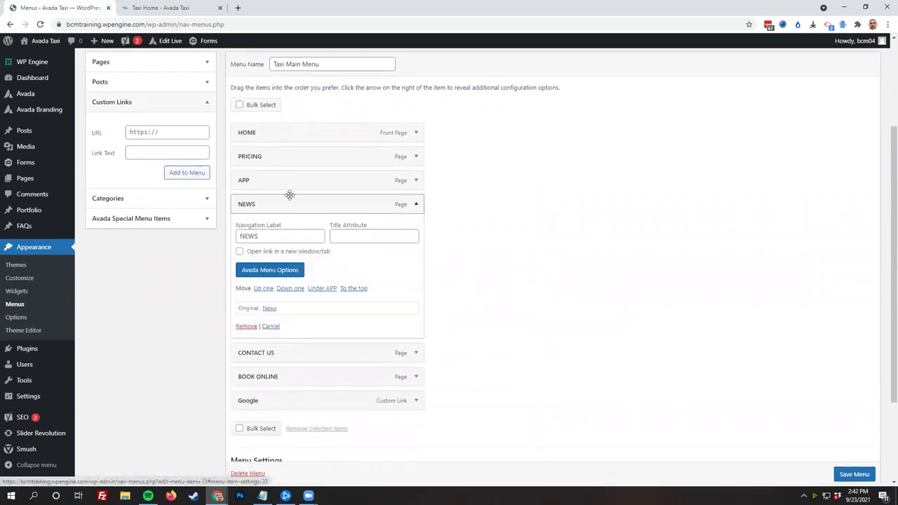
{"action": "double_click", "coordinate": [287, 236]}
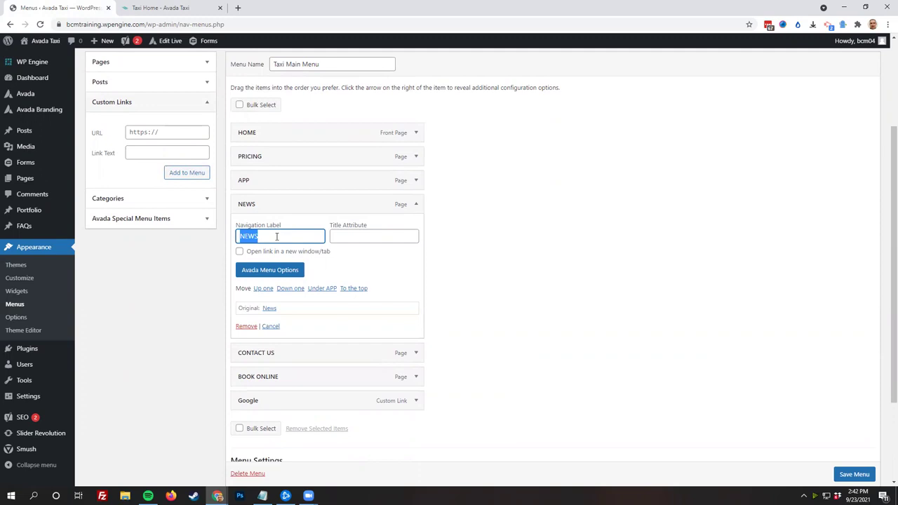
{"action": "left_click_drag", "start_coordinate": [277, 236], "coordinate": [231, 241]}
{"action": "type", "text": "PAGE TITLE"}
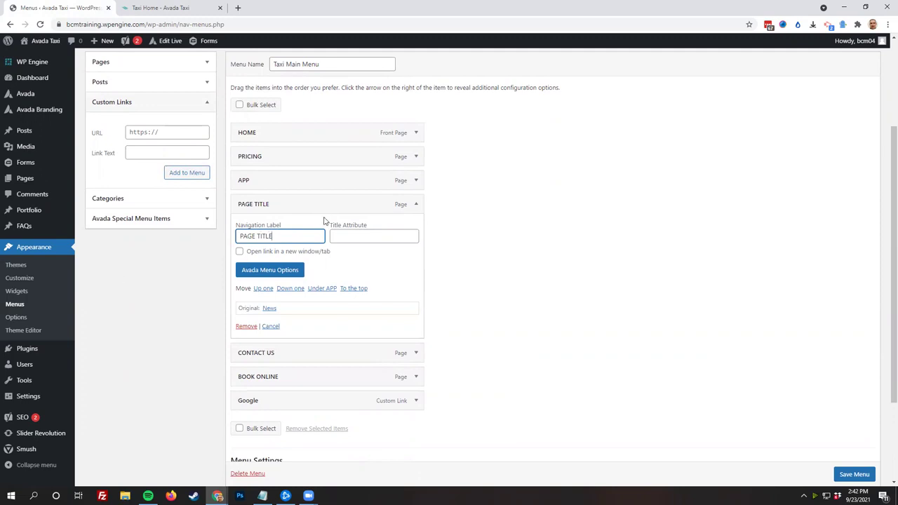
{"action": "scroll", "coordinate": [863, 475], "scroll_direction": "down", "scroll_amount": 1}
{"action": "left_click", "coordinate": [861, 475]}
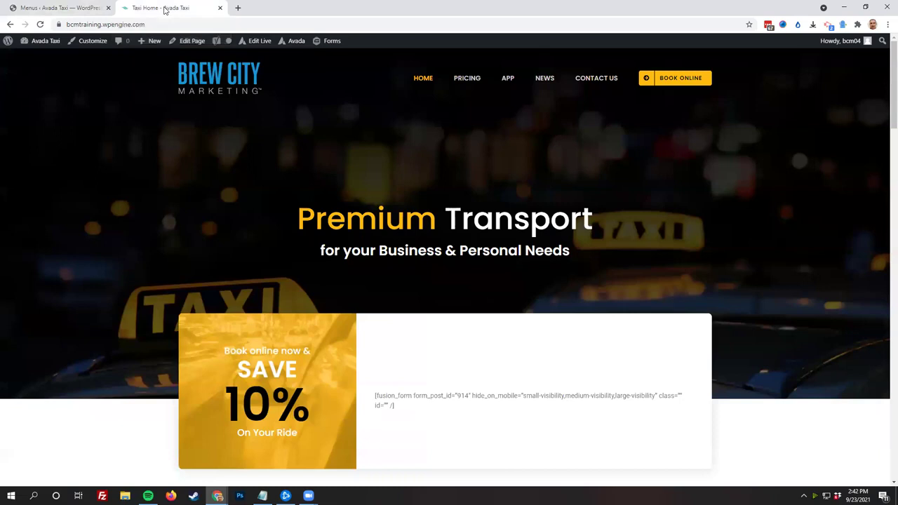
Step: Reload the live site and test the Google and PAGE TITLE links in its navigation
{"action": "left_click", "coordinate": [169, 8]}
{"action": "left_click", "coordinate": [40, 24]}
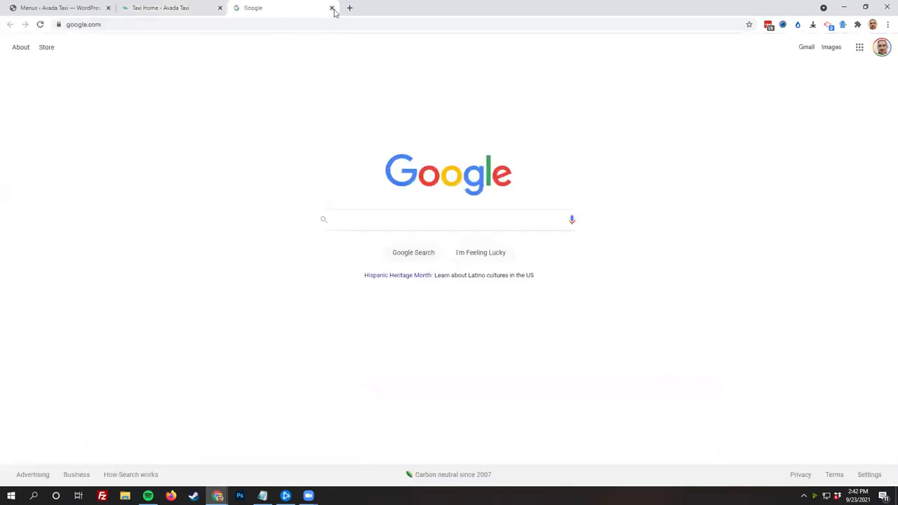
{"action": "left_click", "coordinate": [184, 7]}
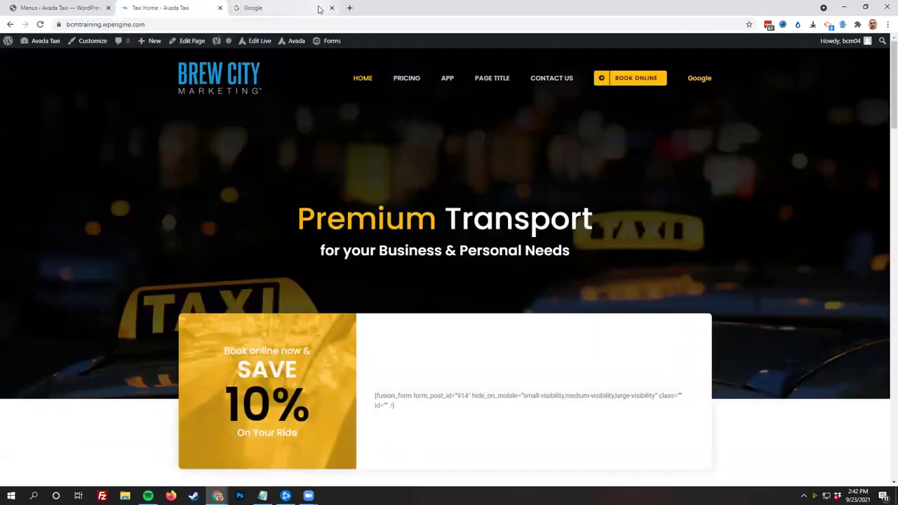
{"action": "left_click", "coordinate": [332, 8]}
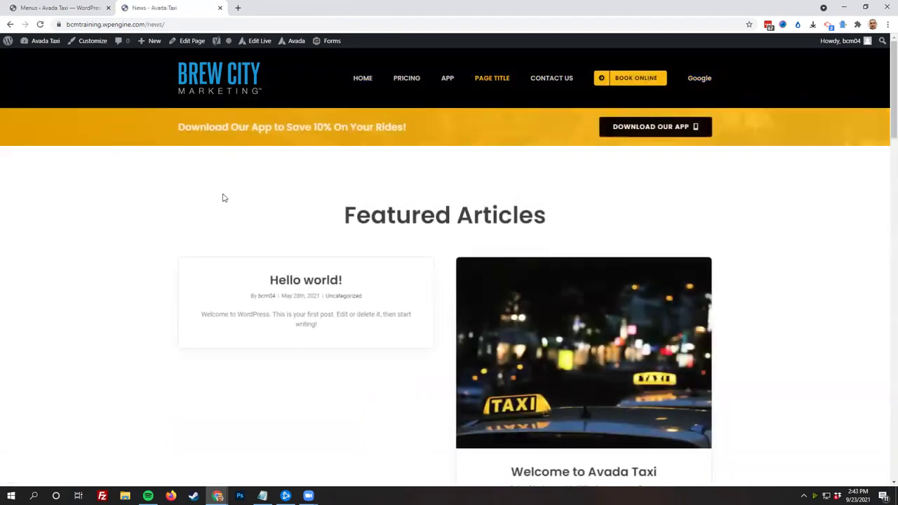
{"action": "scroll", "coordinate": [295, 204], "scroll_direction": "down", "scroll_amount": 5}
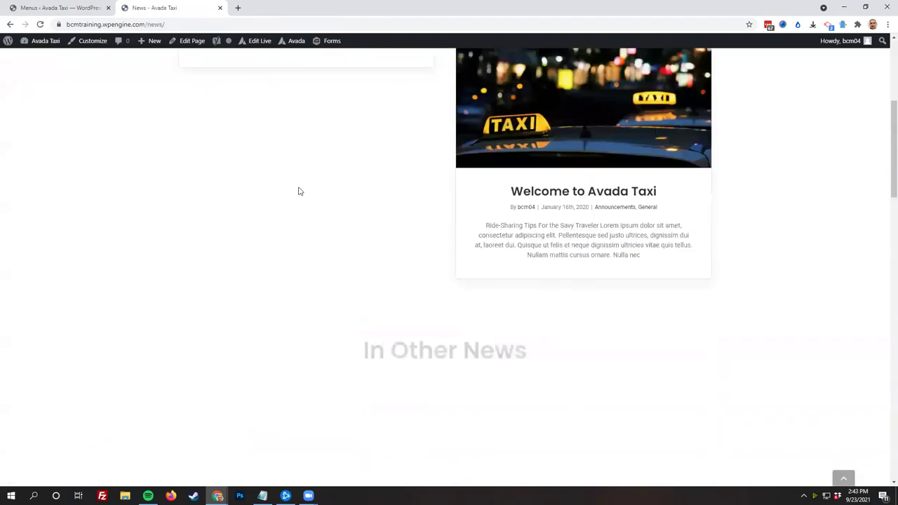
{"action": "scroll", "coordinate": [296, 204], "scroll_direction": "down", "scroll_amount": 4}
{"action": "scroll", "coordinate": [311, 180], "scroll_direction": "up", "scroll_amount": 10}
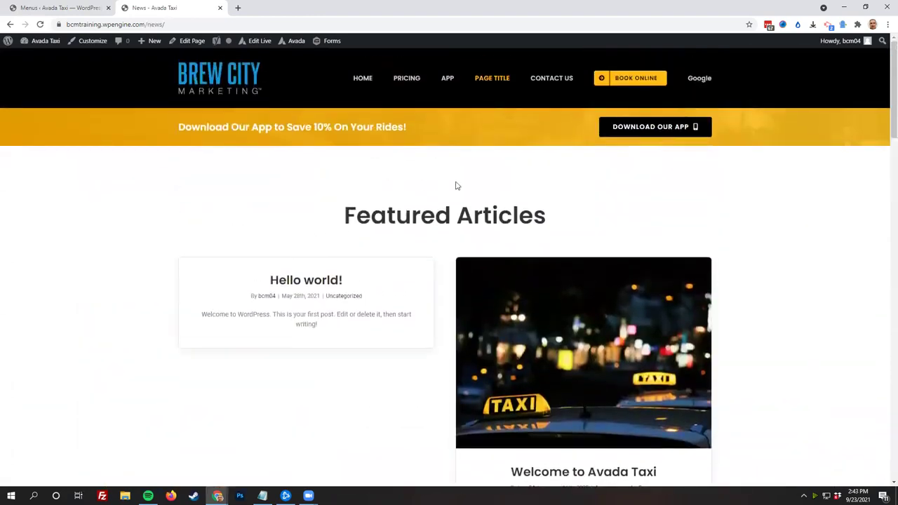
Step: Return to the menu editor and load Agency Main Menu to view its structure and settings
{"action": "left_click", "coordinate": [62, 7]}
{"action": "scroll", "coordinate": [383, 246], "scroll_direction": "down", "scroll_amount": 2}
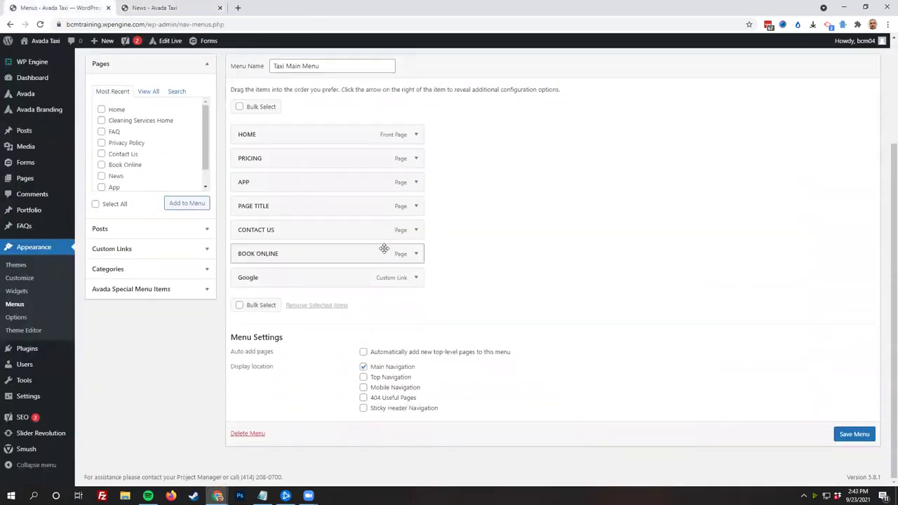
{"action": "scroll", "coordinate": [309, 313], "scroll_direction": "up", "scroll_amount": 2}
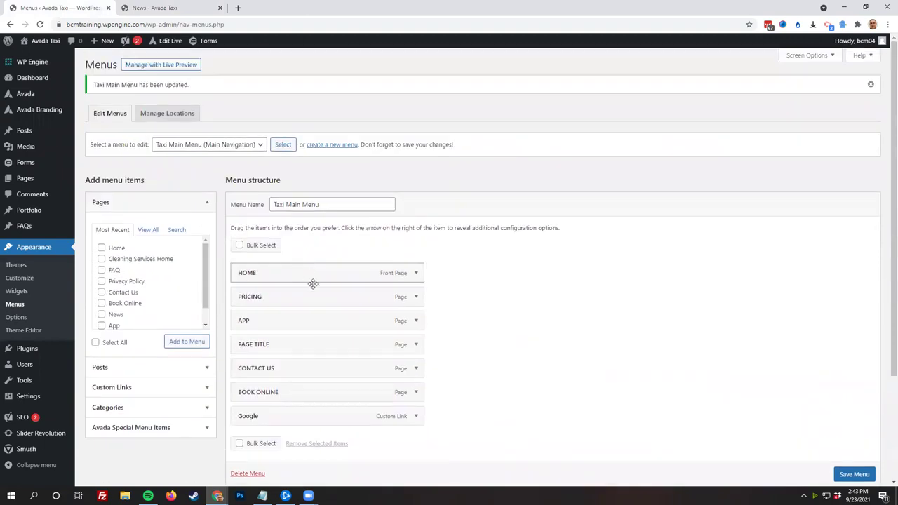
{"action": "left_click", "coordinate": [217, 145]}
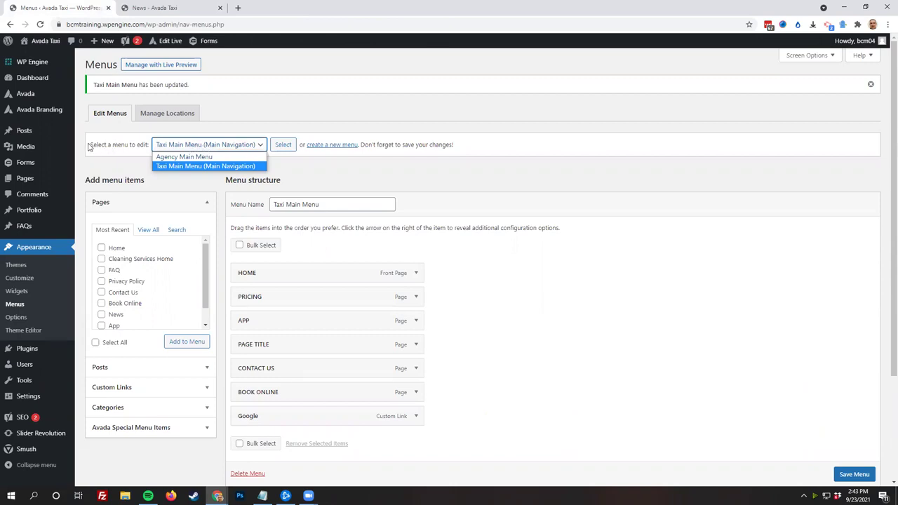
{"action": "left_click_drag", "start_coordinate": [89, 145], "coordinate": [149, 146]}
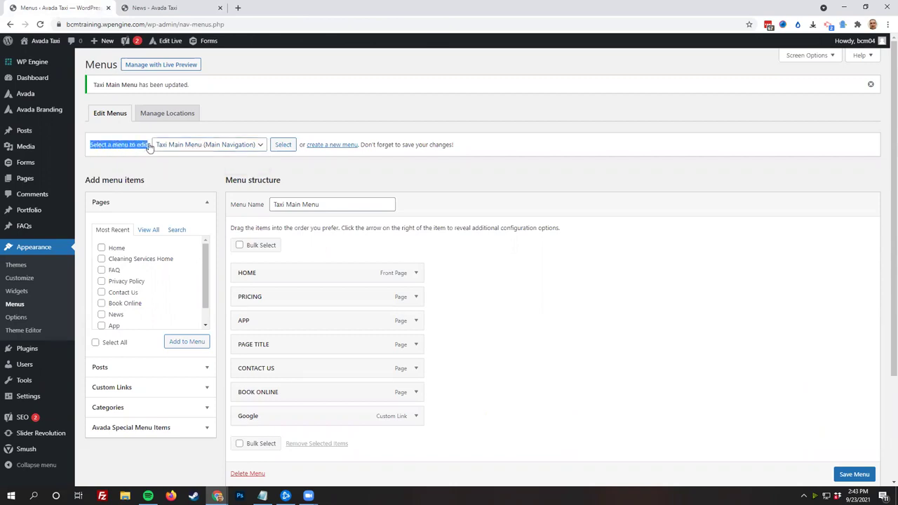
{"action": "left_click", "coordinate": [202, 146]}
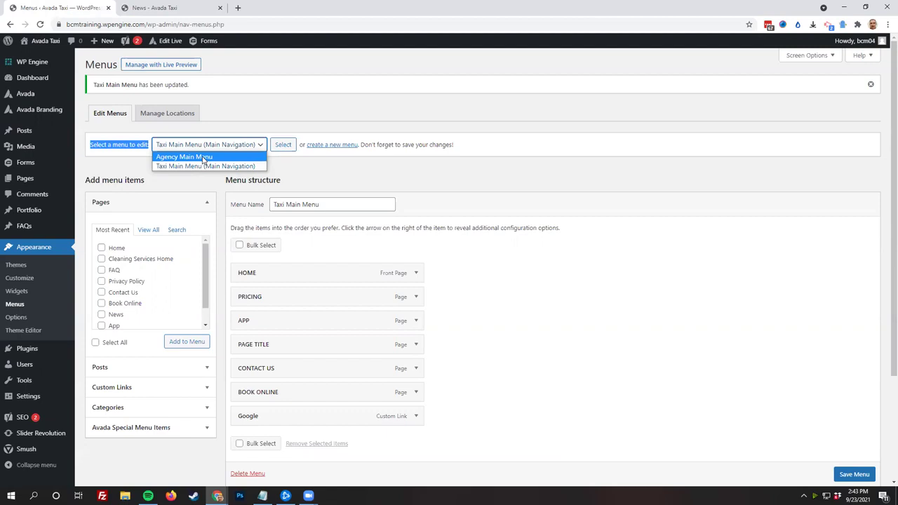
{"action": "left_click", "coordinate": [202, 158]}
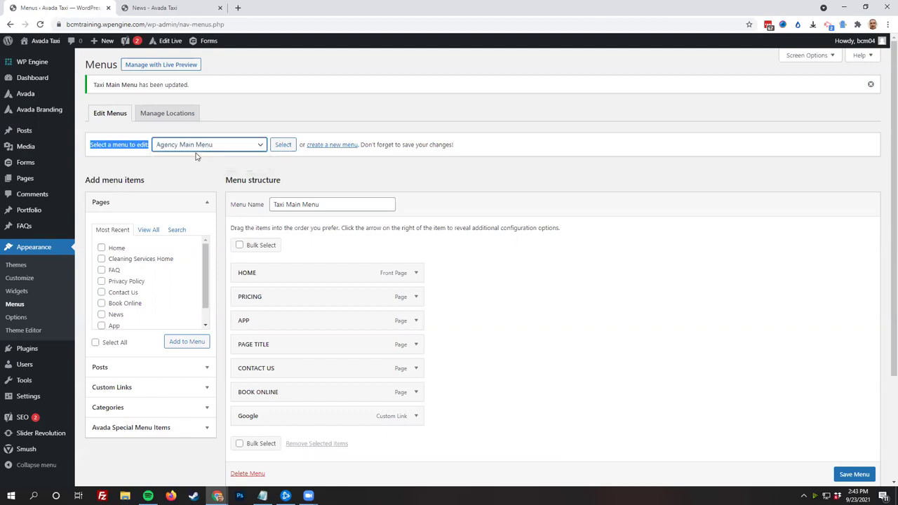
{"action": "left_click", "coordinate": [283, 146]}
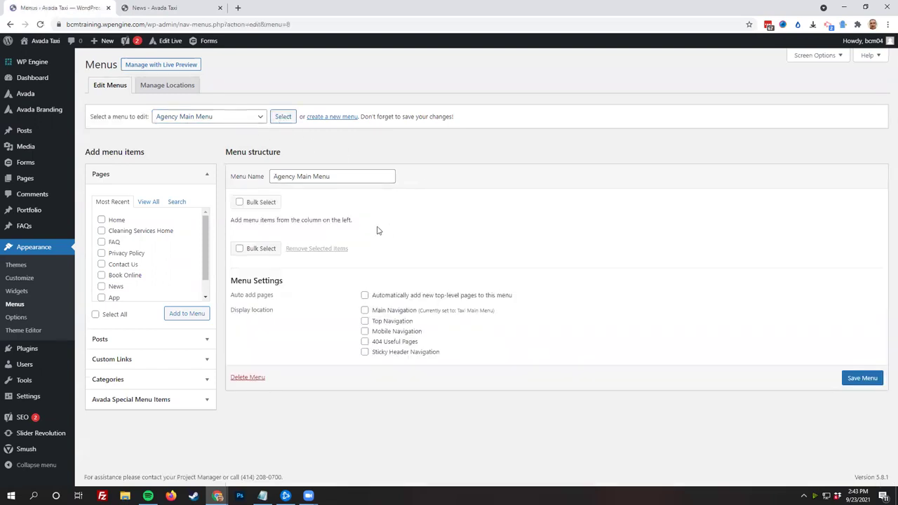
Step: Load Taxi Main Menu for editing again and leave Mobile Navigation unticked in its display locations
{"action": "left_click", "coordinate": [205, 120]}
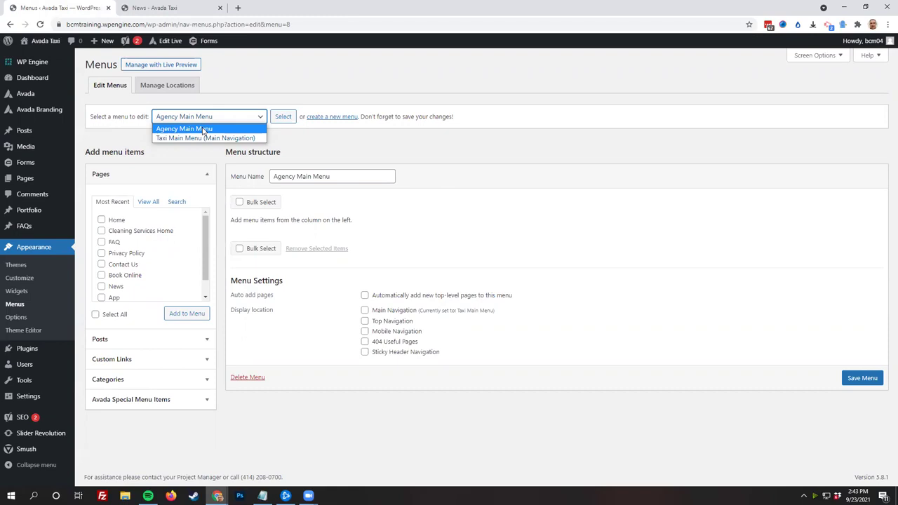
{"action": "left_click", "coordinate": [204, 138]}
{"action": "left_click", "coordinate": [282, 116]}
{"action": "scroll", "coordinate": [397, 259], "scroll_direction": "down", "scroll_amount": 2}
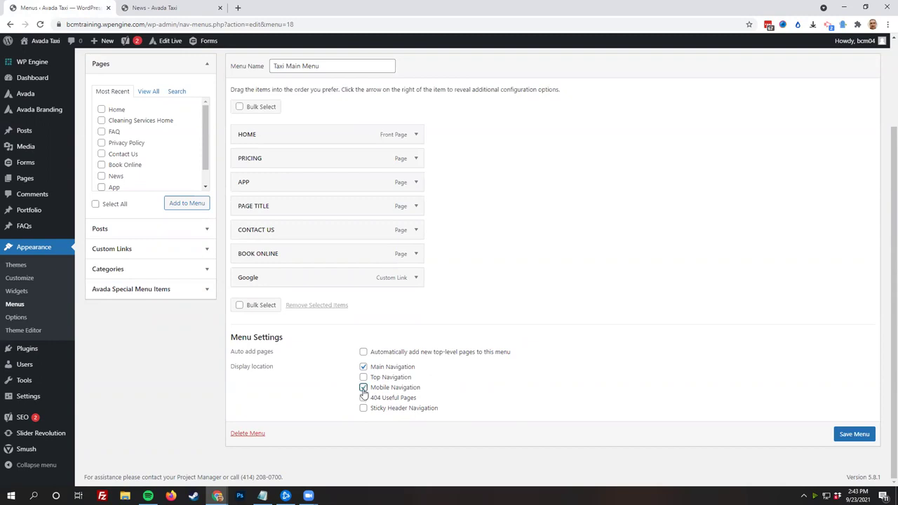
{"action": "left_click", "coordinate": [363, 390]}
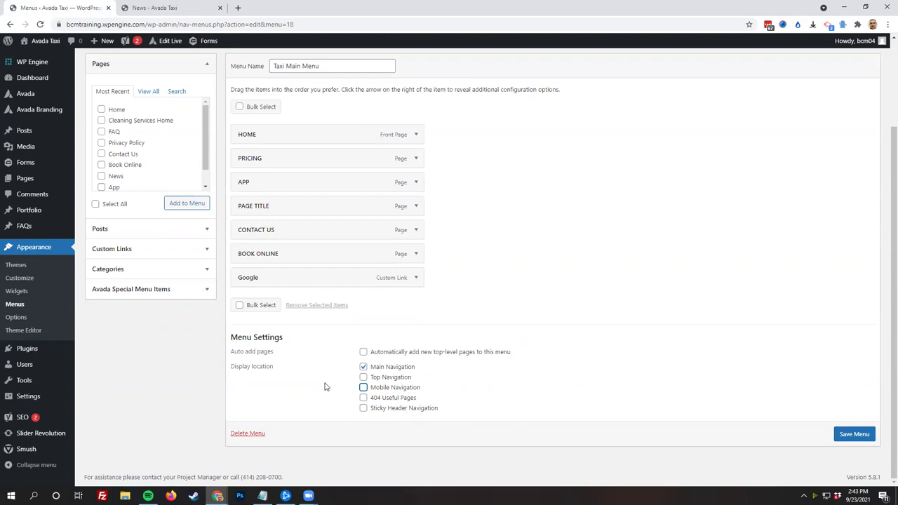